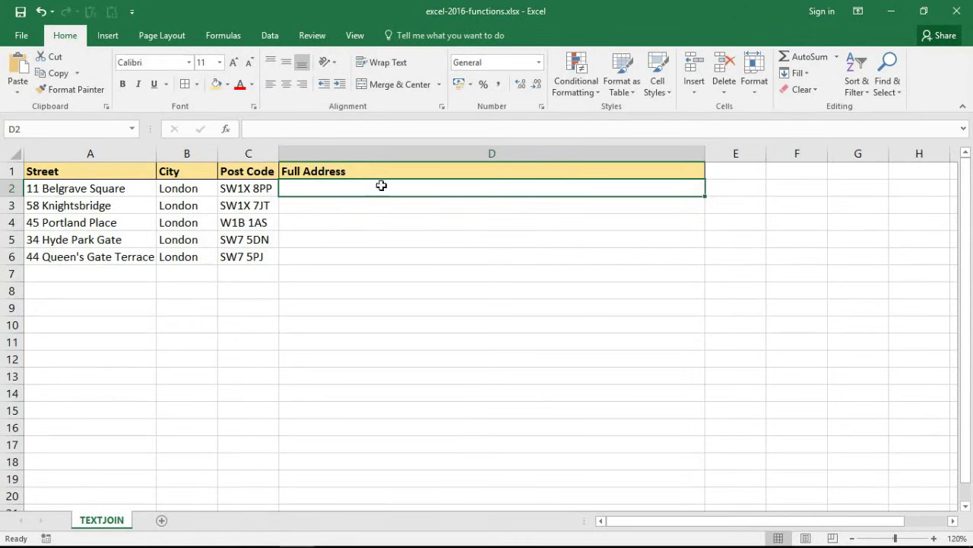
Select the Full Address column and the row 2 street and city cells, then go back to D2
click(396, 152)
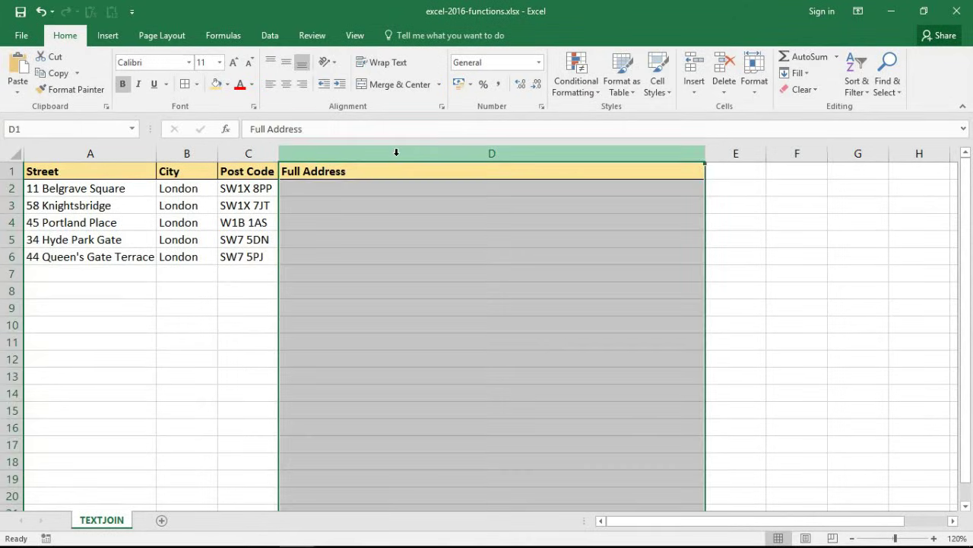
click(129, 187)
drag(128, 187, 199, 188)
click(298, 189)
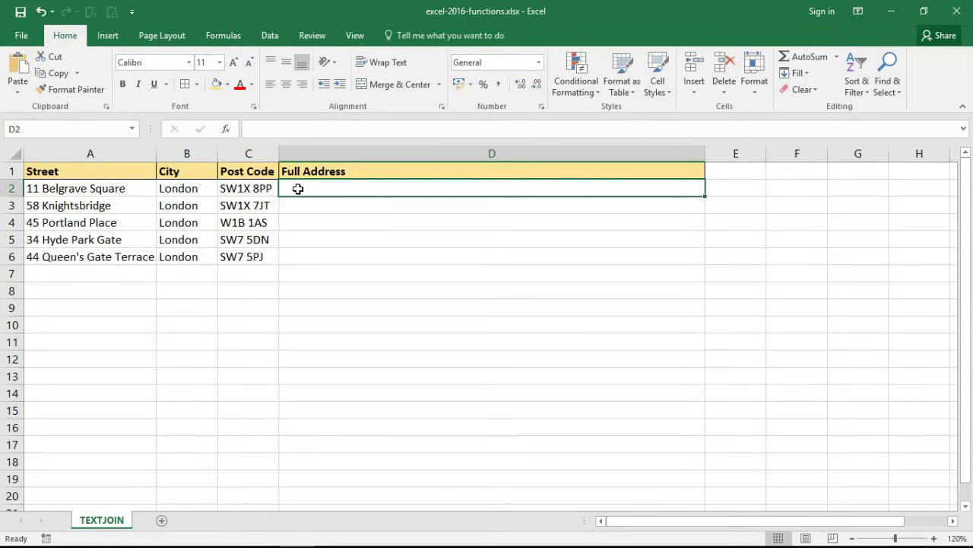
Zoom in on the table and start =TEXTJOIN( in D2 from the autocomplete list
click(934, 538)
click(934, 538)
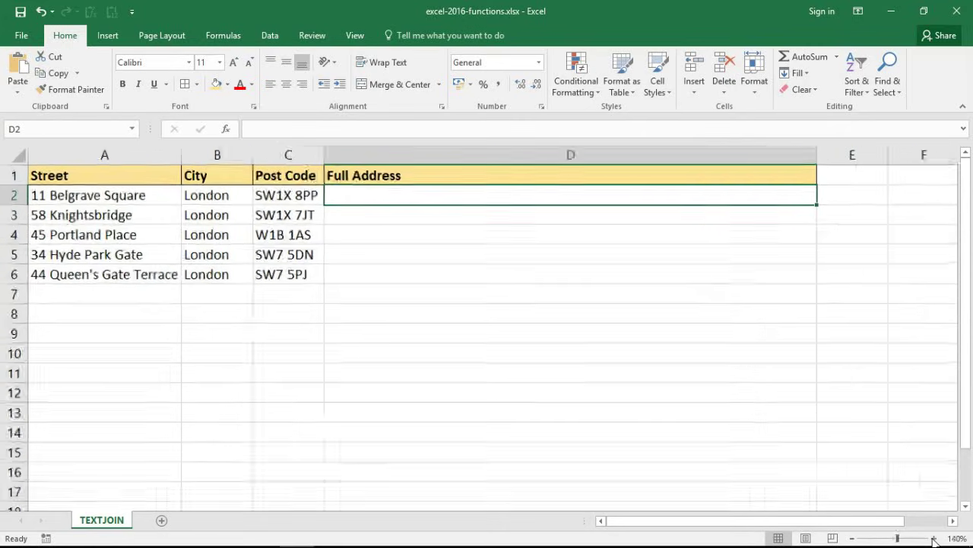
click(934, 538)
click(934, 537)
click(934, 537)
click(934, 538)
click(934, 537)
text(=)
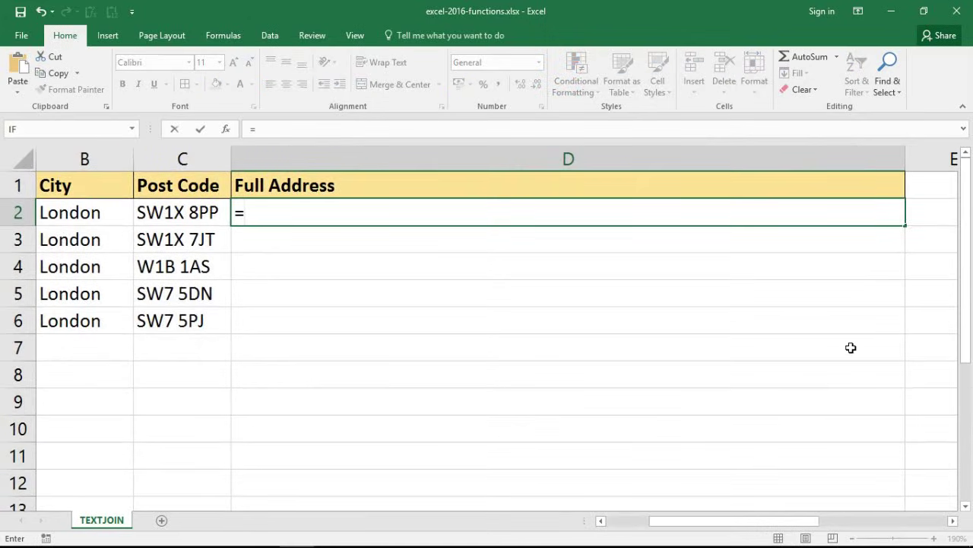
text(text)
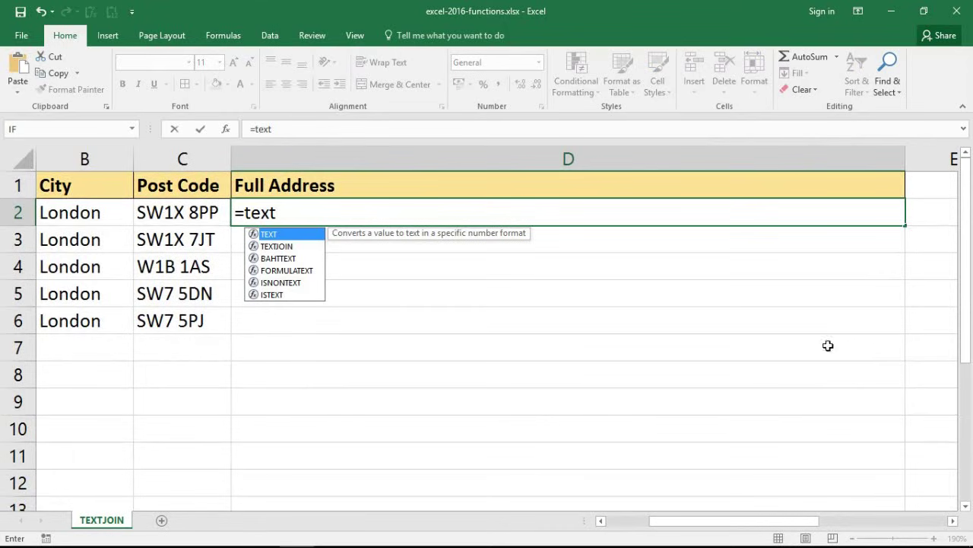
click(299, 247)
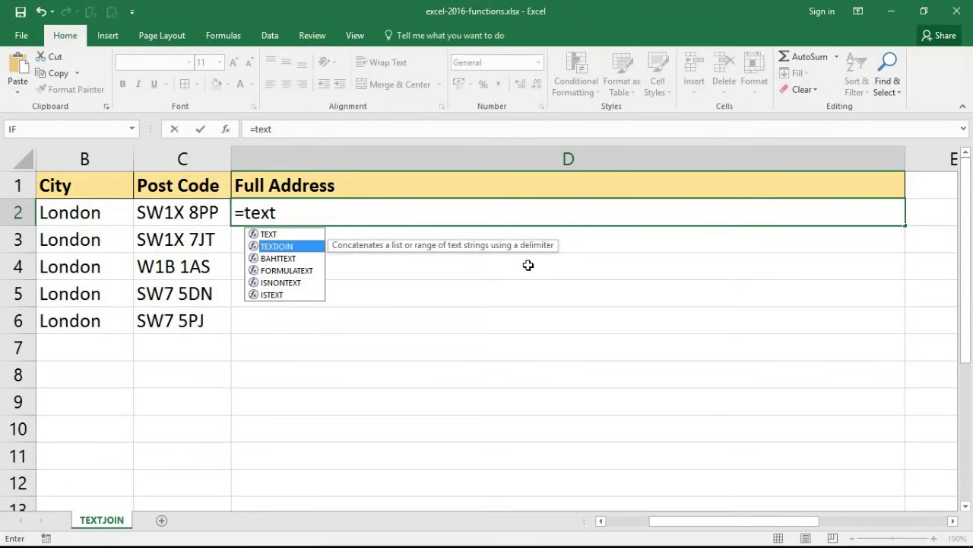
key(Tab)
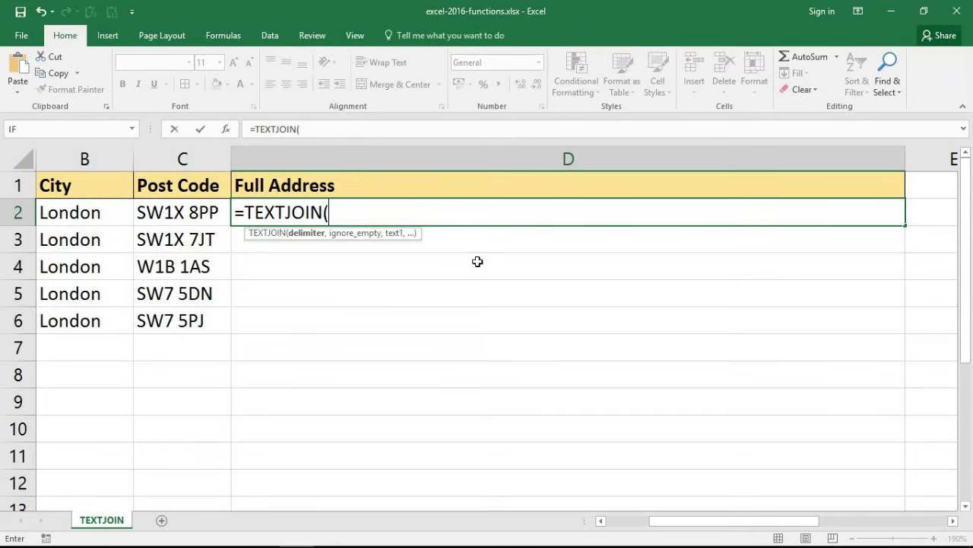
Enter ", " as the comma-space delimiter argument of the D2 TEXTJOIN formula
double_click(268, 207)
click(366, 214)
text(",)
mouse_move(329, 213)
mouse_down()
mouse_move(354, 212)
mouse_move(338, 212)
mouse_up()
drag(337, 214, 344, 215)
click(353, 215)
Add TRUE as the ignore_empty argument, followed by a comma
text(, ",)
key(Escape)
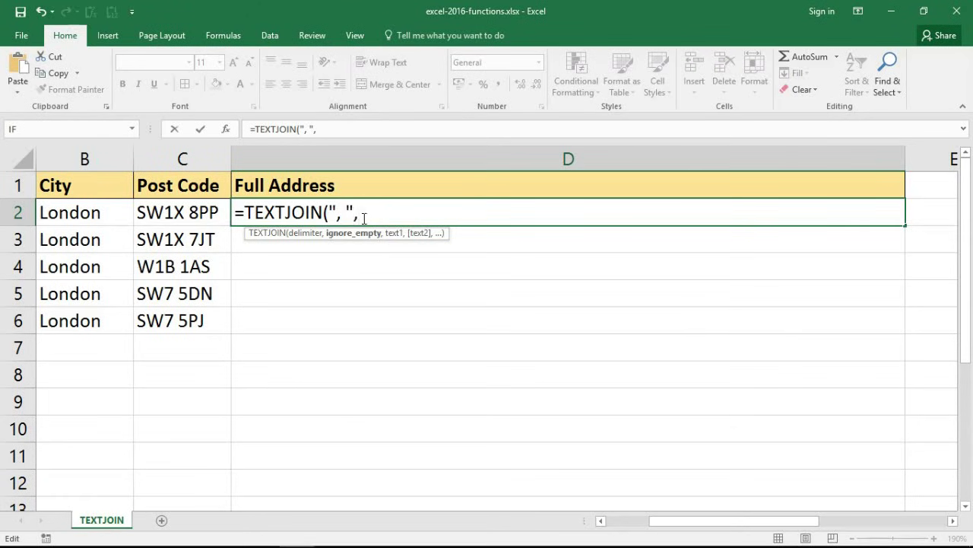
text(tr)
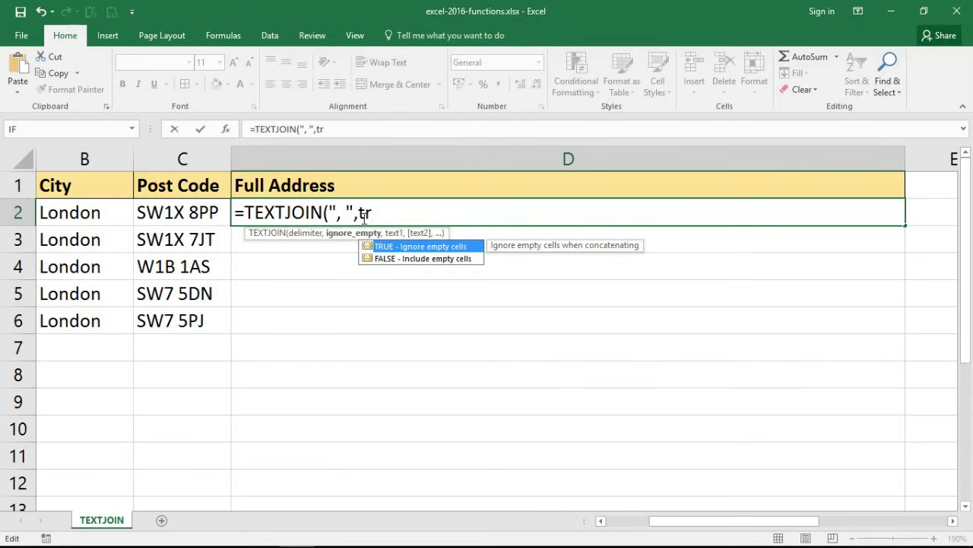
text(ue)
text(,)
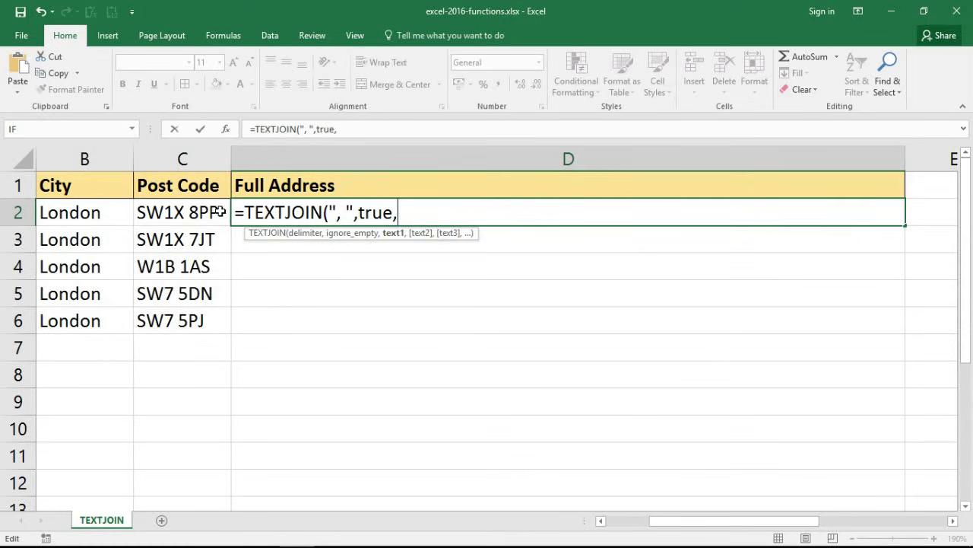
Add range A2:C2 and close the formula so D2 shows 11 Belgrave Square, London, SW1X 8PP
drag(199, 212, 64, 212)
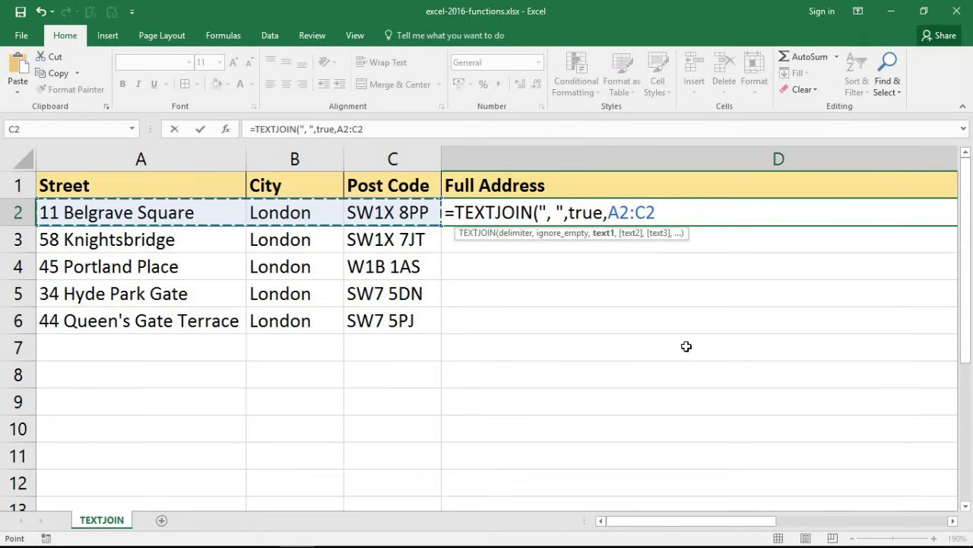
drag(609, 212, 660, 212)
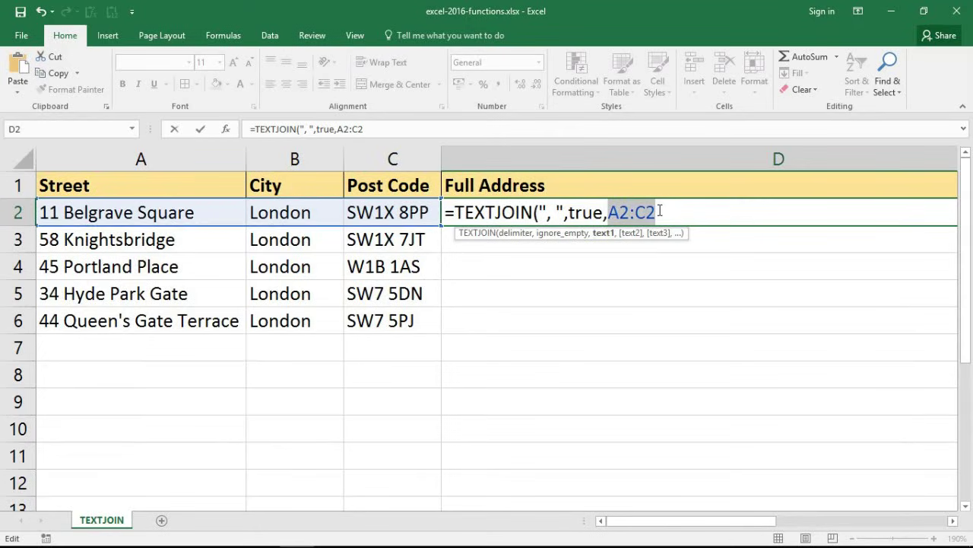
click(578, 212)
drag(578, 212, 604, 212)
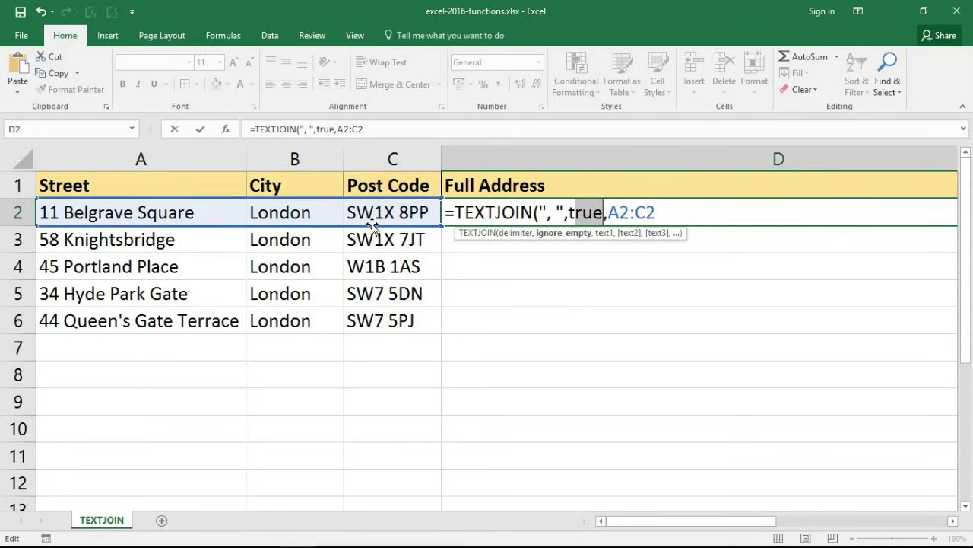
drag(540, 212, 564, 212)
click(661, 213)
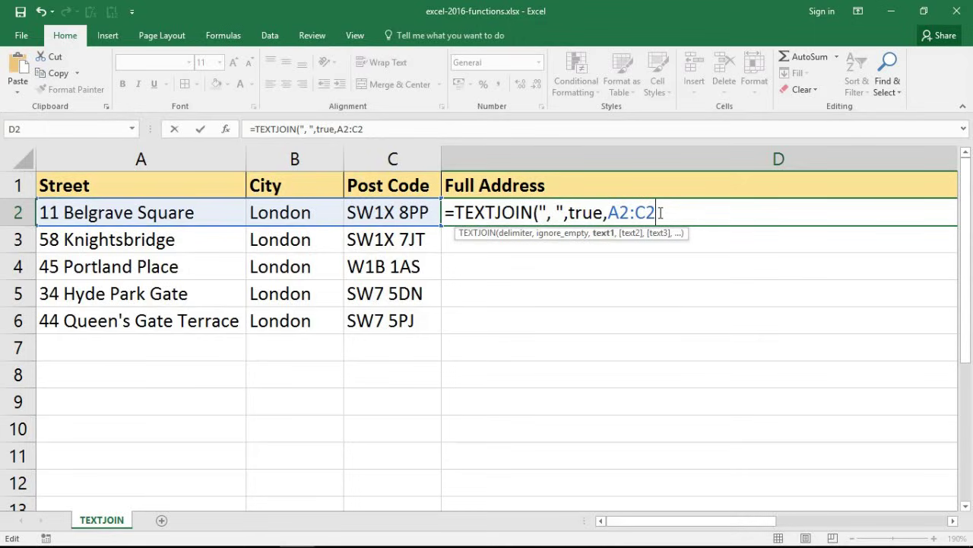
text())
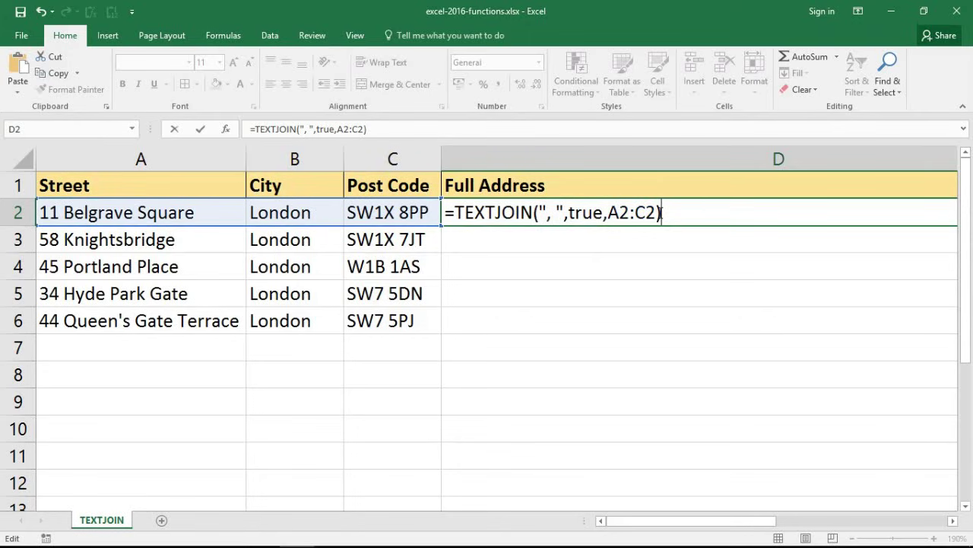
key(Return)
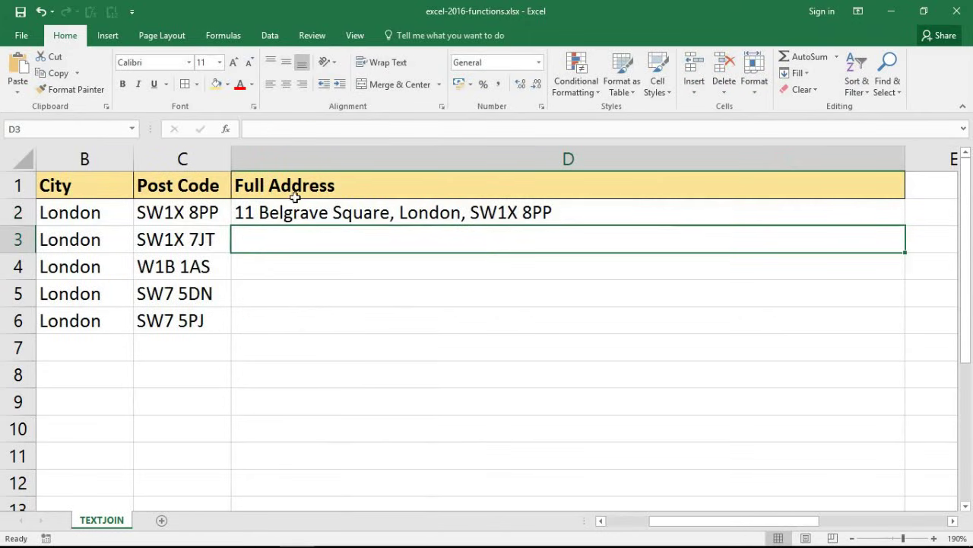
Copy the D2 TEXTJOIN formula down through D6 with the fill handle
click(370, 214)
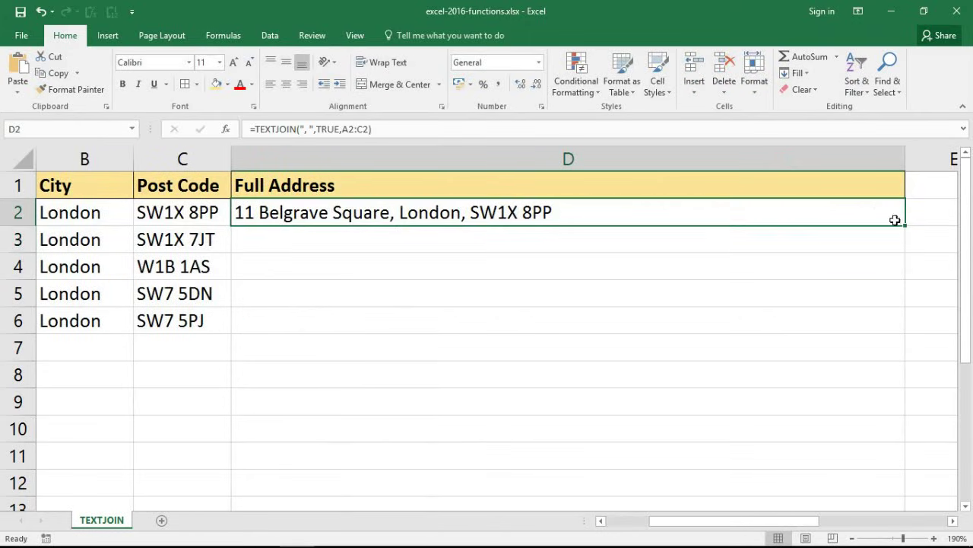
drag(905, 232, 890, 326)
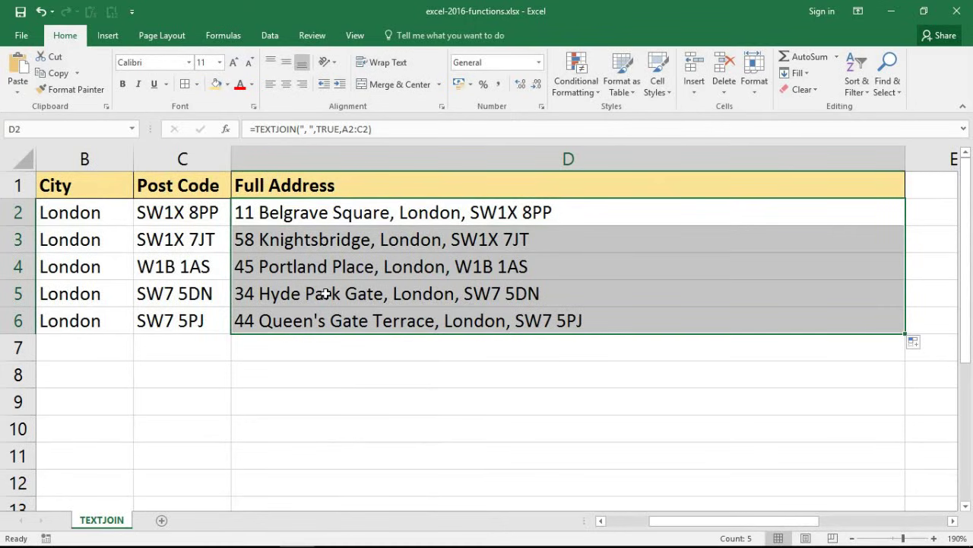
Delete London from B3 so D3 skips the empty city
click(111, 241)
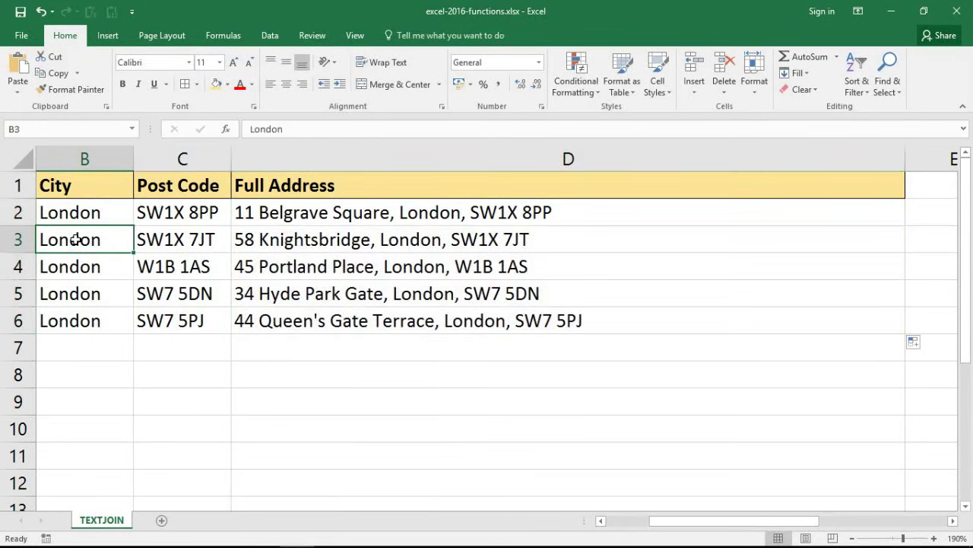
key(Delete)
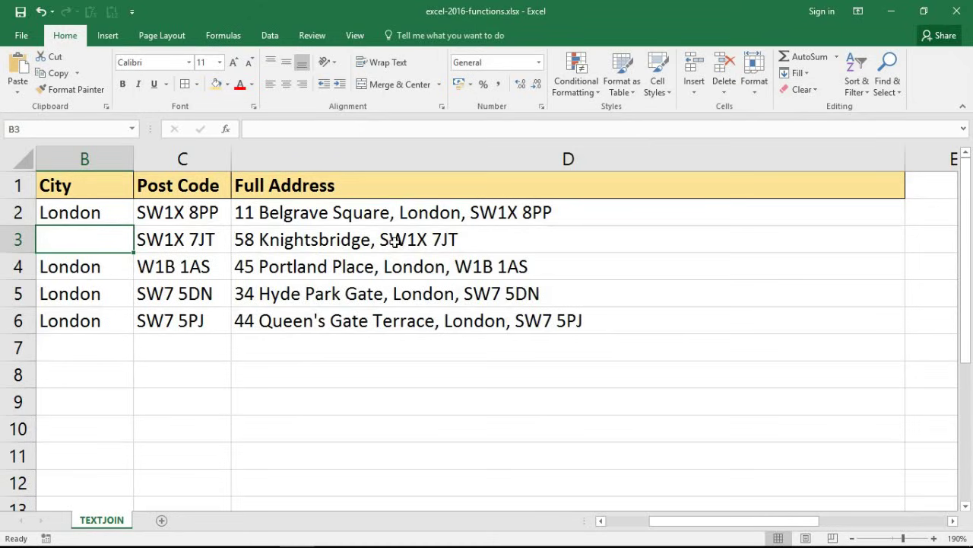
Change ignore_empty in D2 from TRUE to FALSE and copy the formula down to D6
double_click(359, 213)
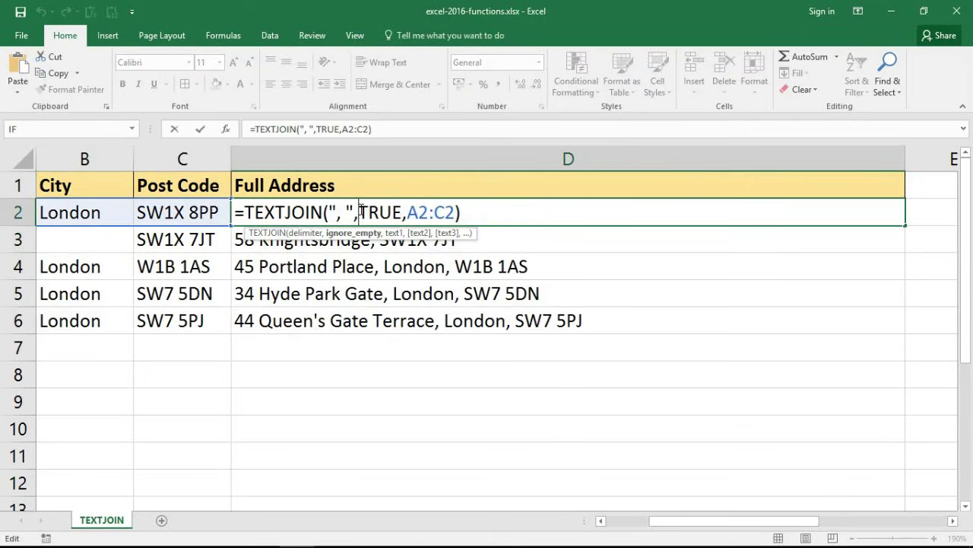
drag(374, 211, 391, 211)
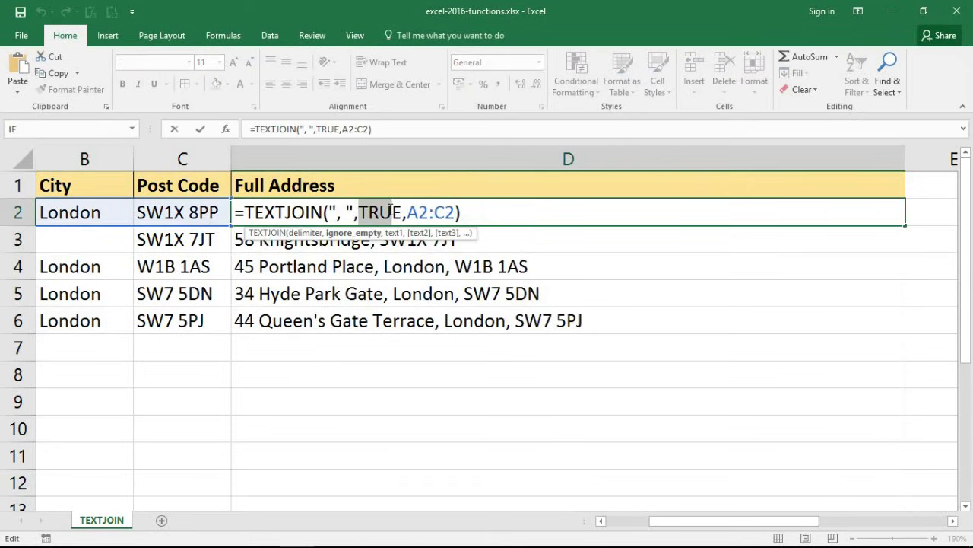
text(fals)
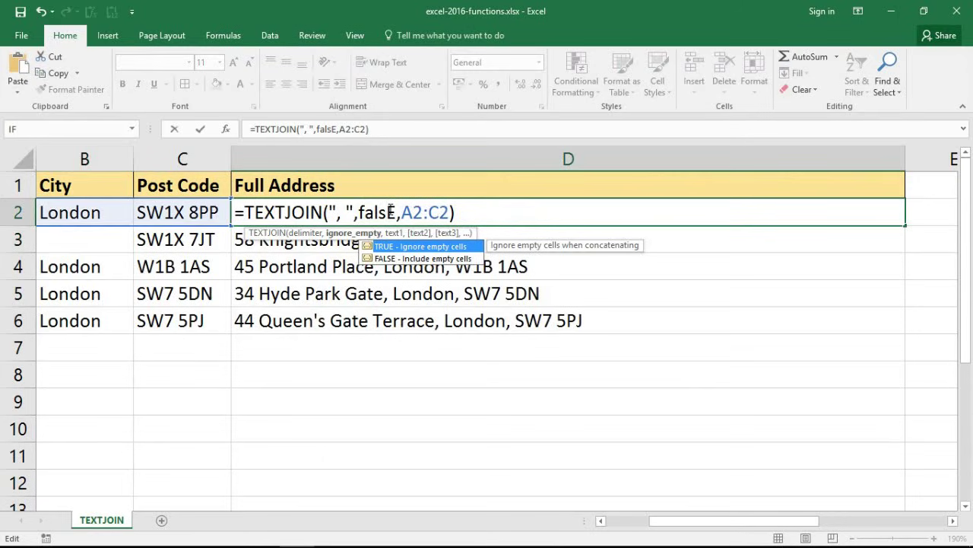
key(Return)
click(393, 213)
drag(903, 230, 894, 329)
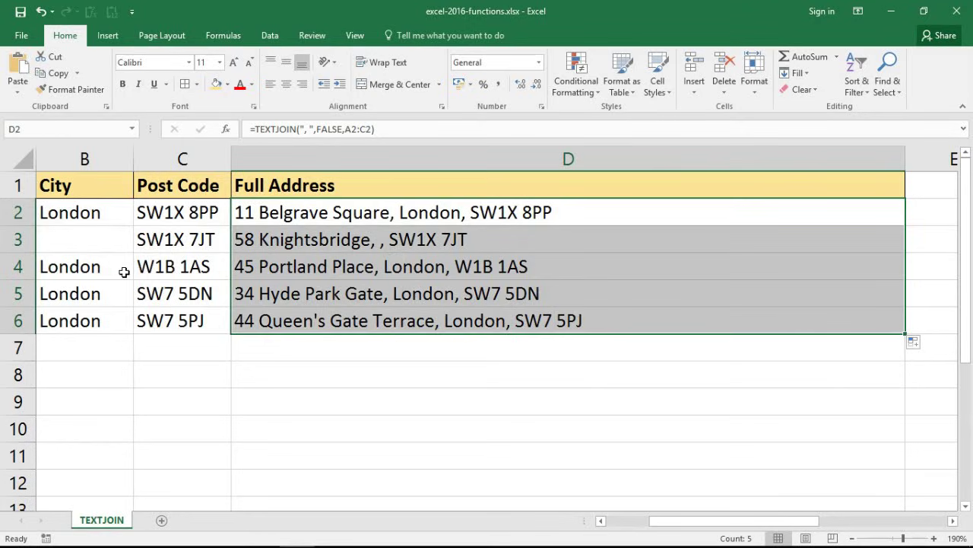
Copy London from B2 back into B3 and switch D2's ignore_empty back to TRUE
click(114, 216)
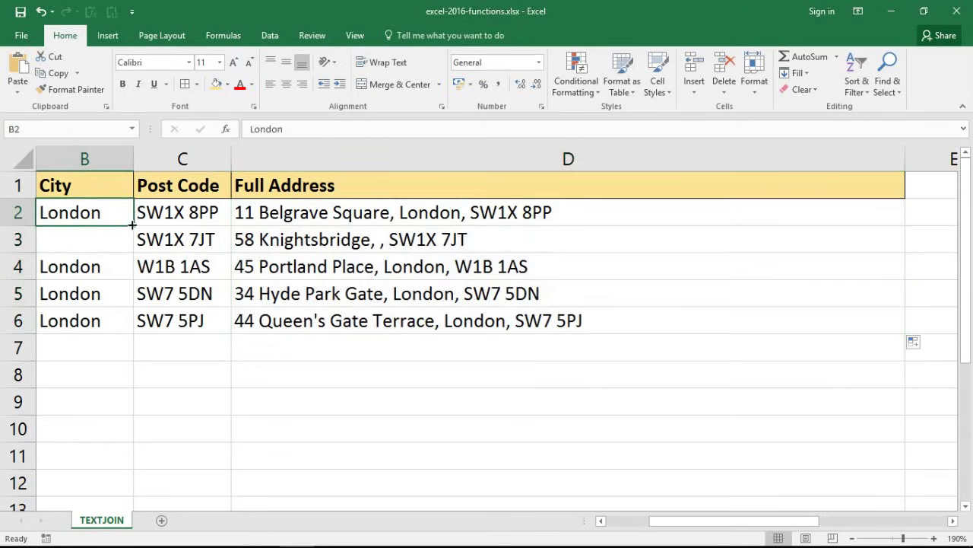
drag(133, 226, 134, 250)
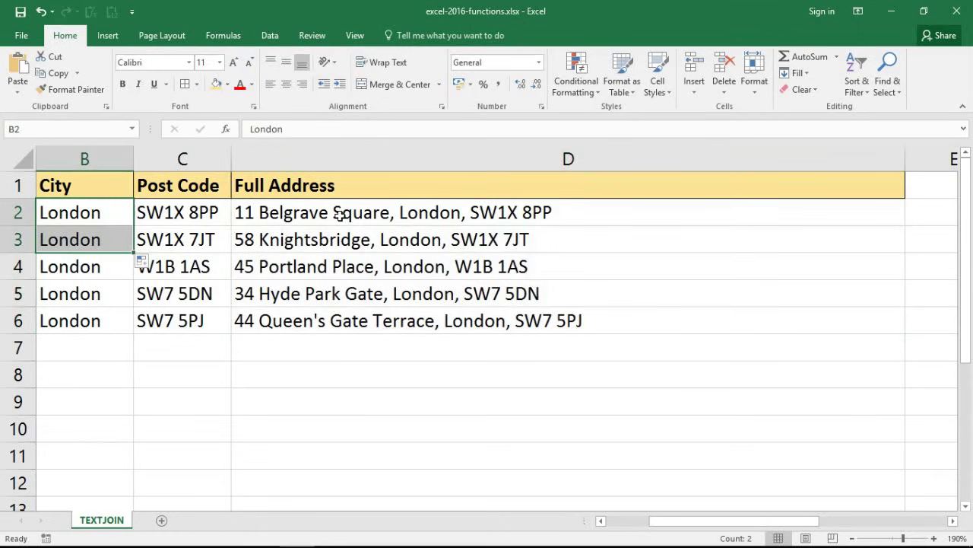
double_click(317, 214)
drag(363, 216, 396, 213)
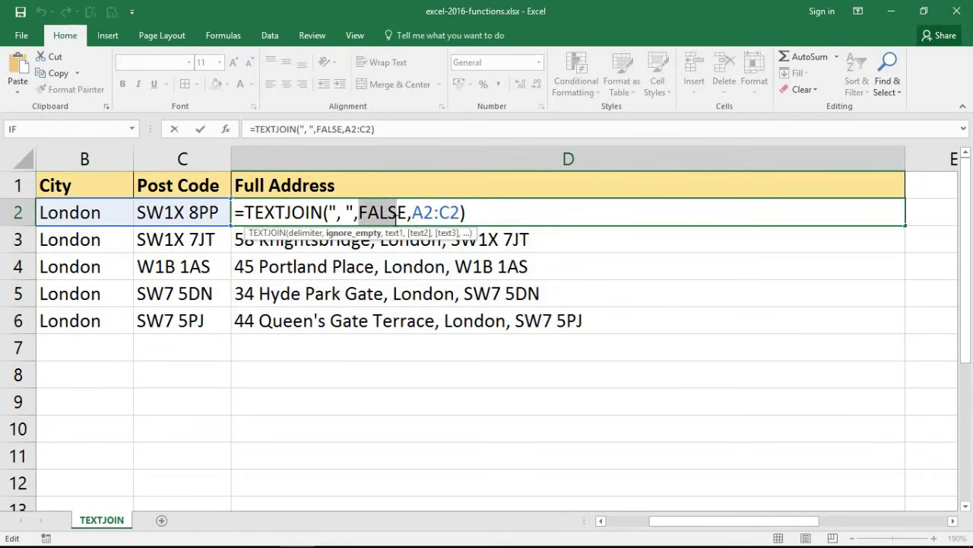
text(tru)
key(Return)
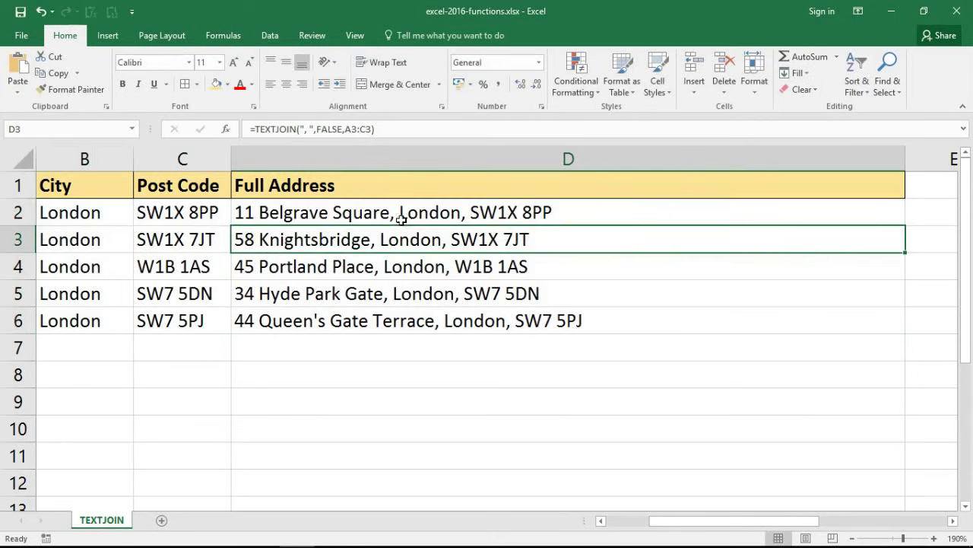
Refill the TRUE version of the formula from D2 down to D6
click(411, 217)
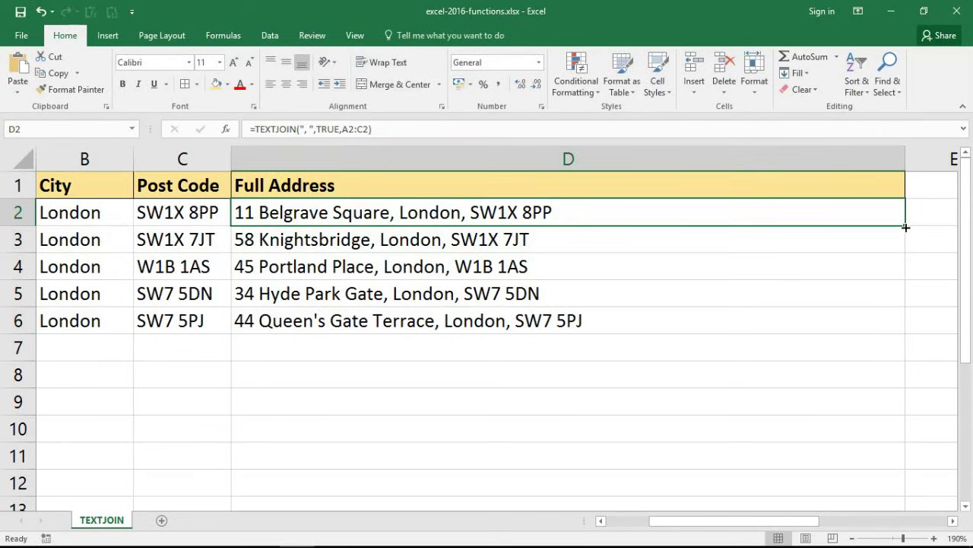
drag(910, 225, 901, 328)
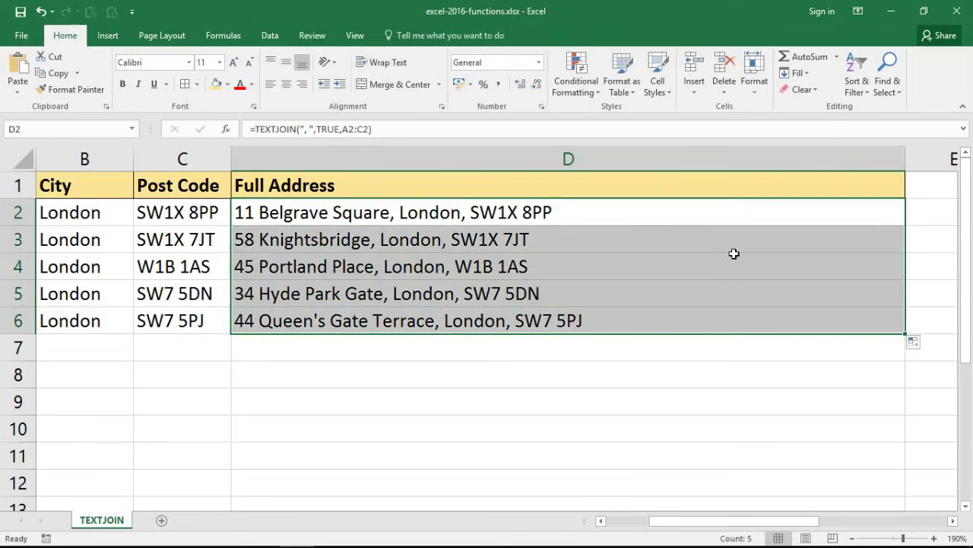
click(661, 215)
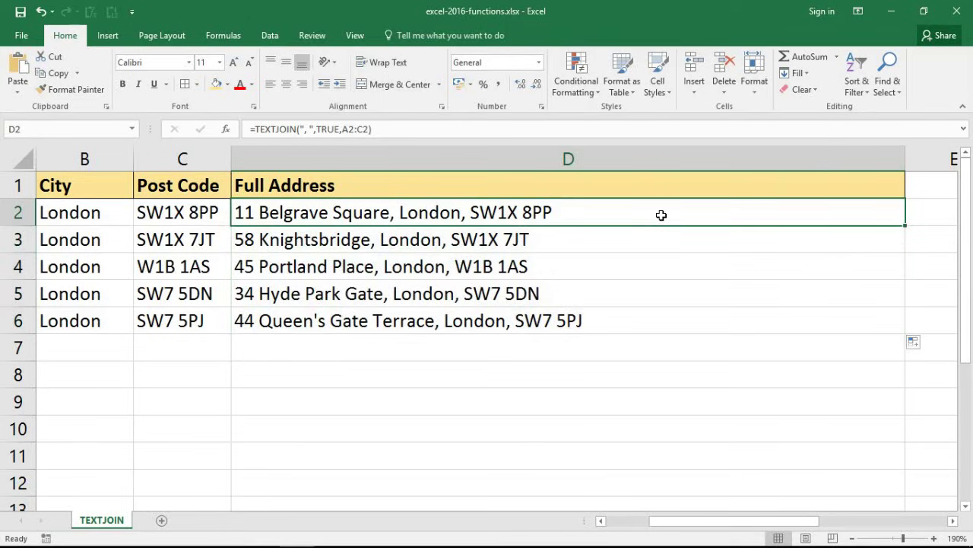